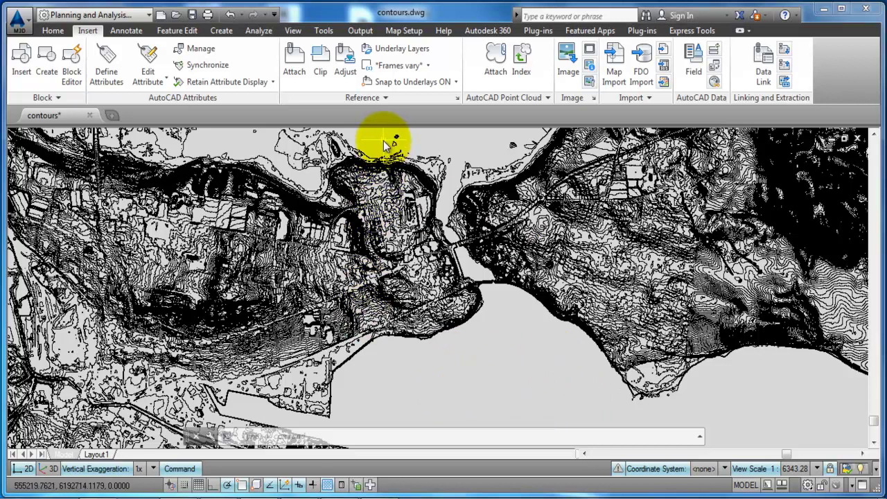
# - List the properties of a contour line with LIST to inspect its details
pyautogui.scroll(2, 393, 177)
pyautogui.scroll(2, 393, 189)
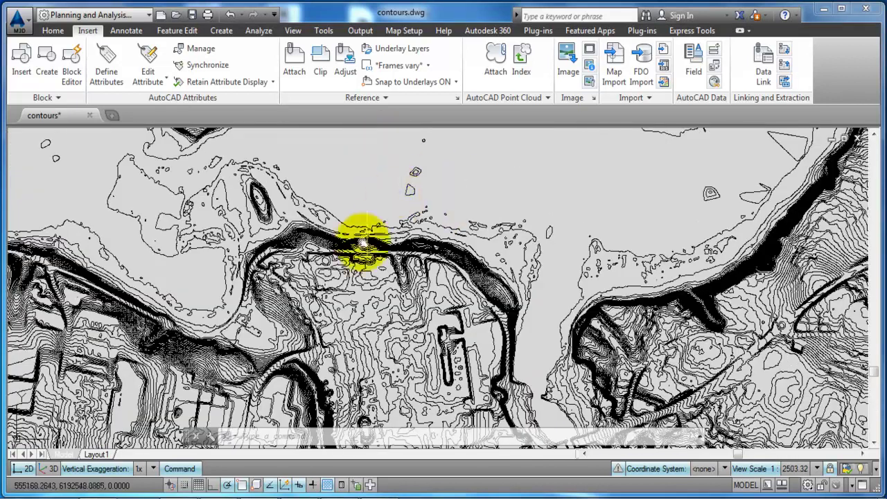
pyautogui.moveTo(459, 233)
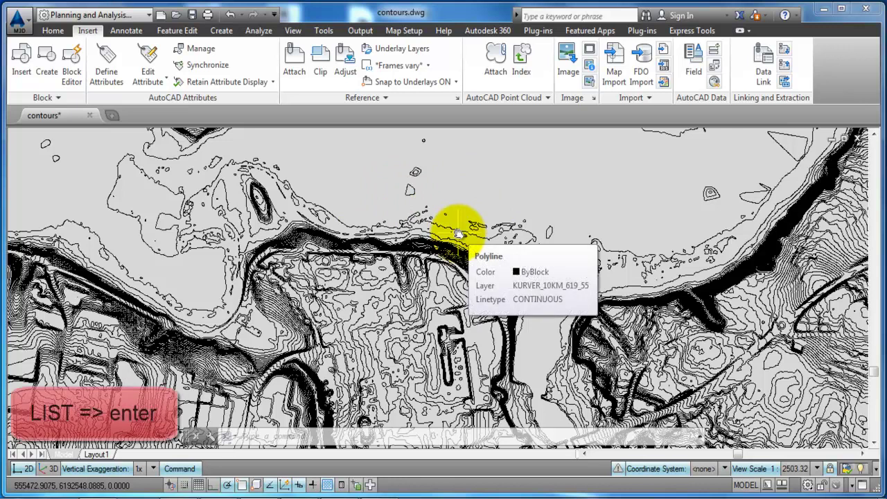
pyautogui.write('LIST')
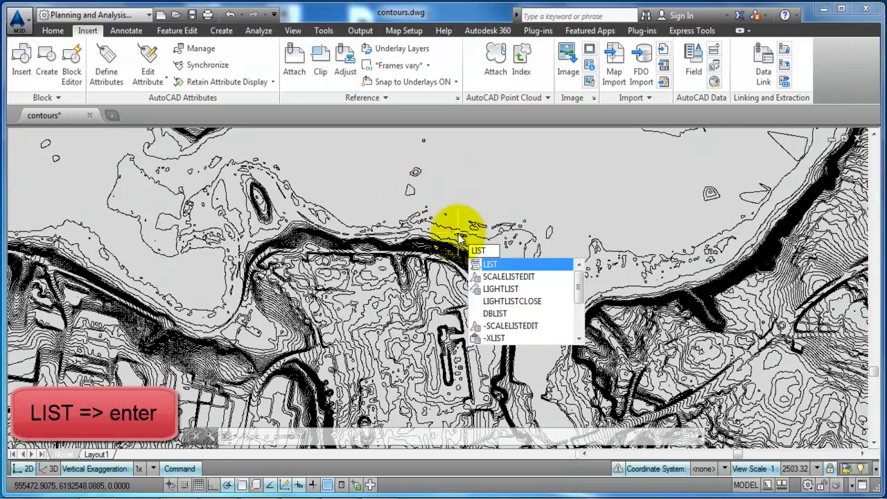
pyautogui.press('Return')
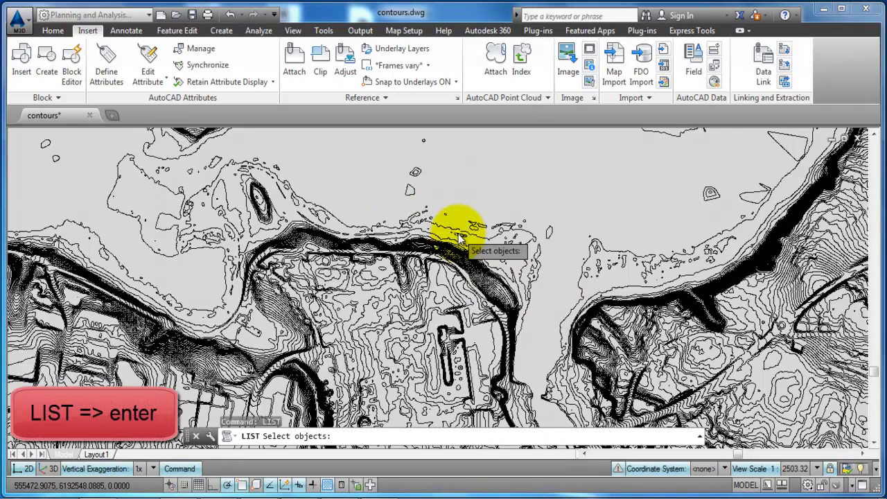
pyautogui.click(407, 197)
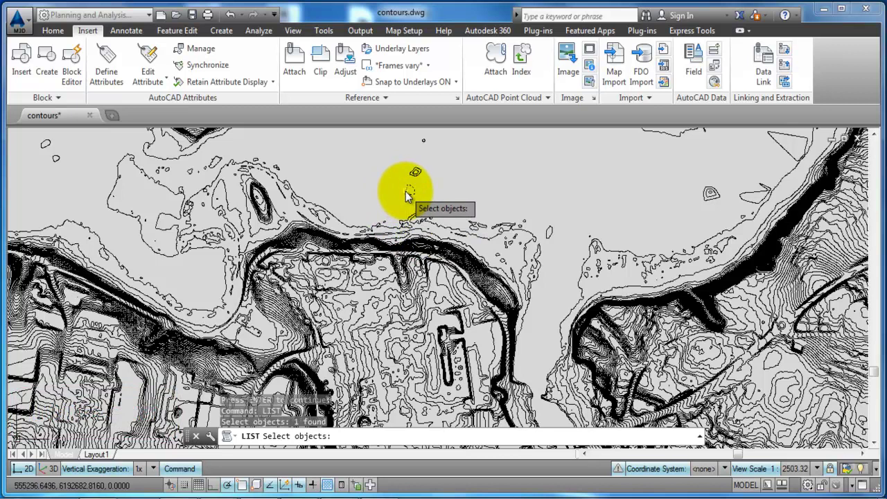
pyautogui.press('Return')
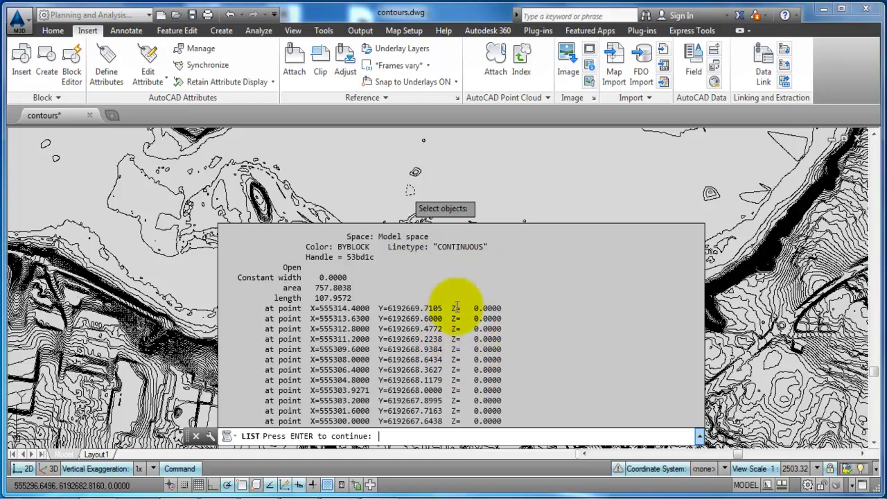
pyautogui.press('Escape')
# - List the properties of a second contour line
pyautogui.scroll(-4, 476, 194)
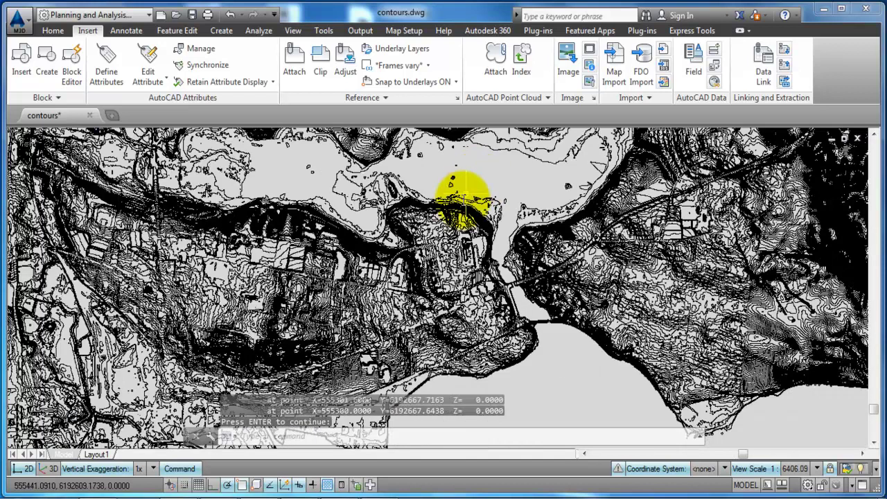
pyautogui.scroll(3, 372, 307)
pyautogui.scroll(3, 377, 222)
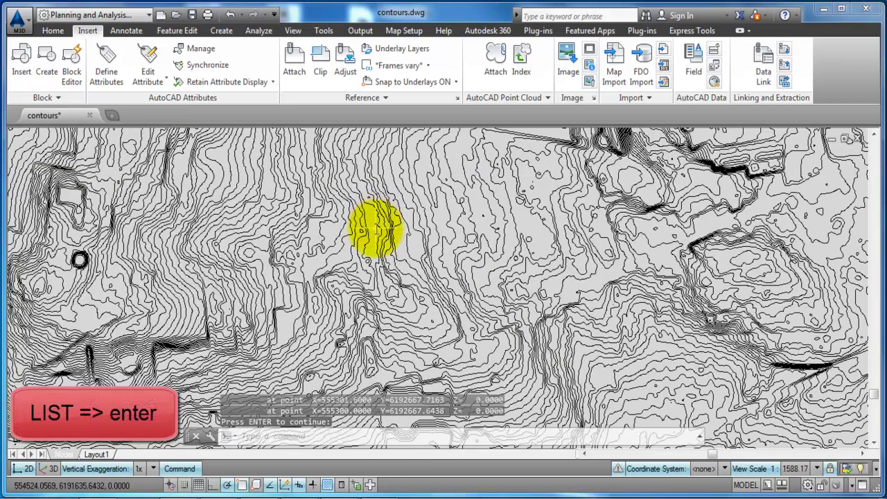
pyautogui.scroll(2, 368, 237)
pyautogui.write('l')
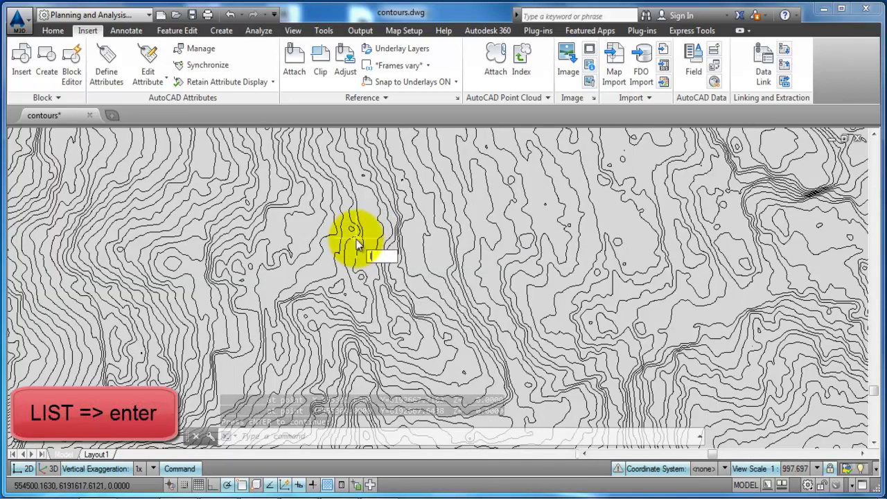
pyautogui.write('ist')
pyautogui.press('Return')
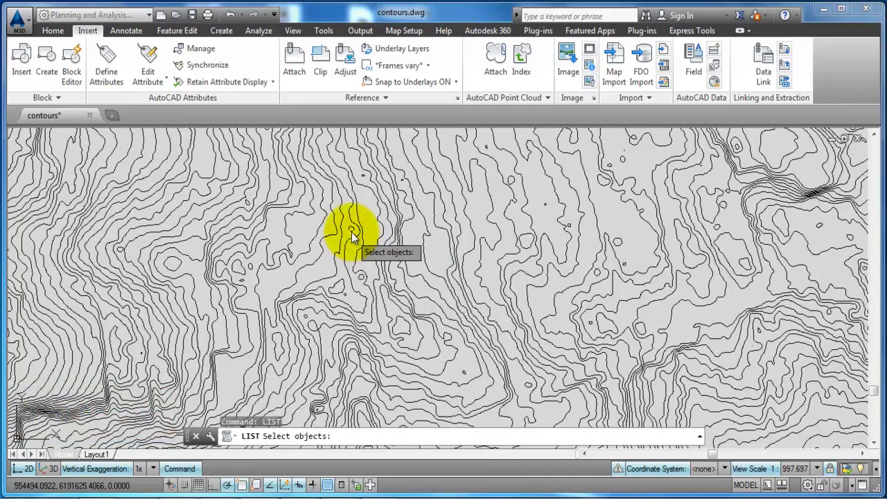
pyautogui.click(351, 233)
pyautogui.press('Return')
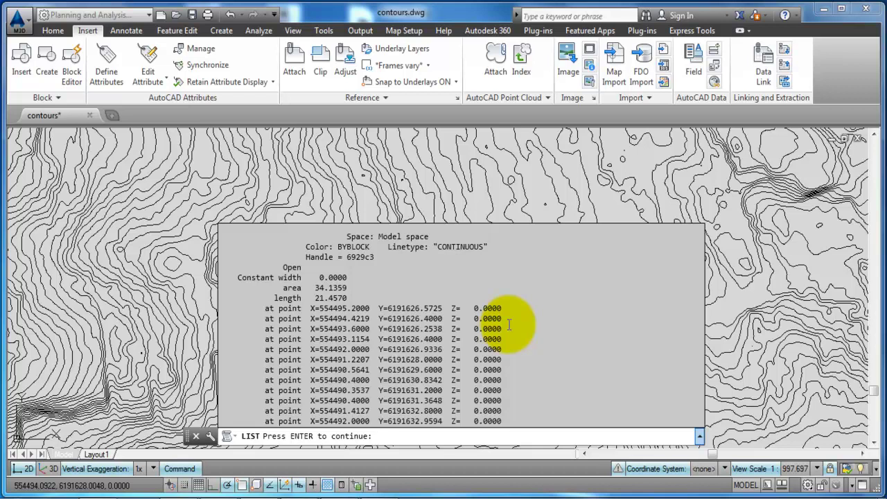
pyautogui.press('Escape')
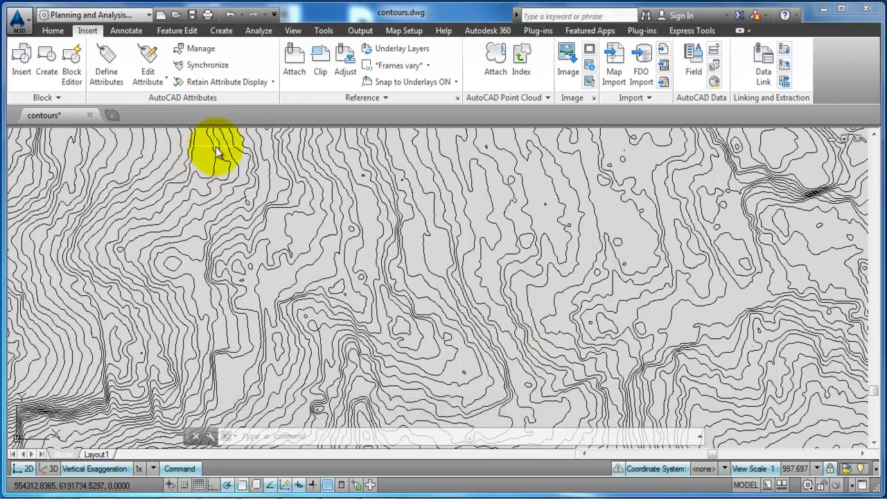
# - Start a new drawing and import kurver_10km_619_55.shp as an ESRI Shapefile with default settings
pyautogui.click(116, 118)
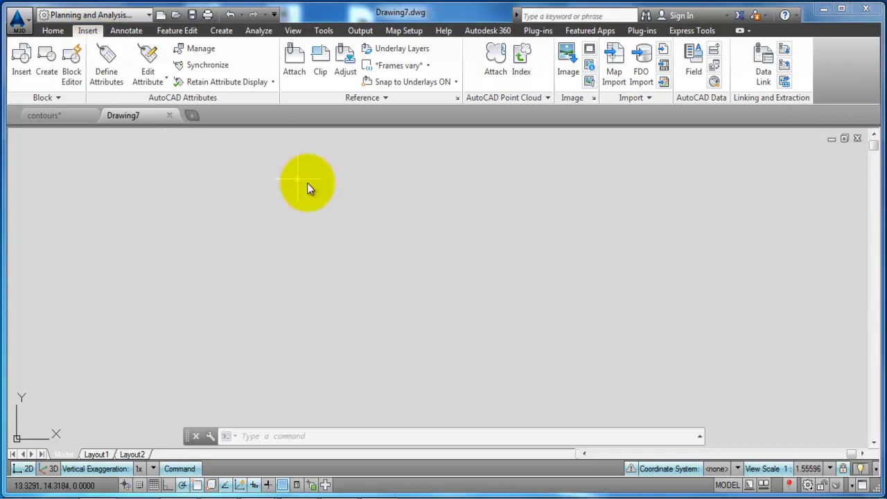
pyautogui.click(619, 61)
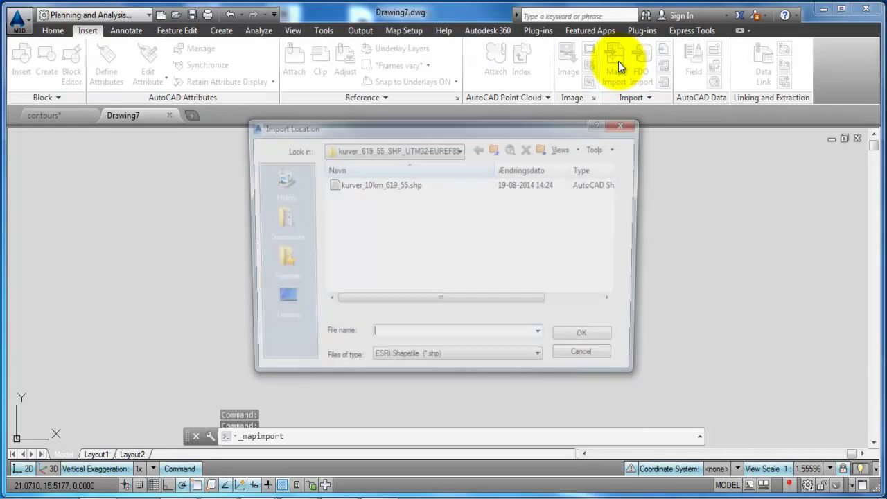
pyautogui.click(392, 362)
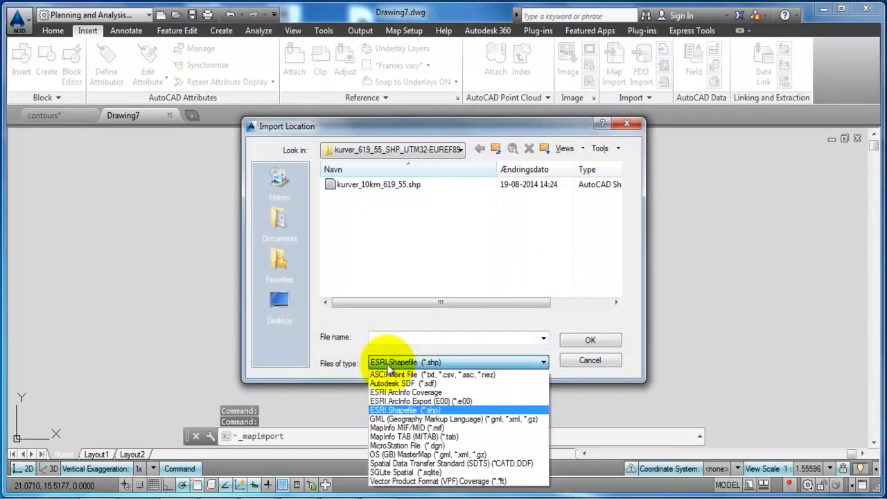
pyautogui.click(408, 409)
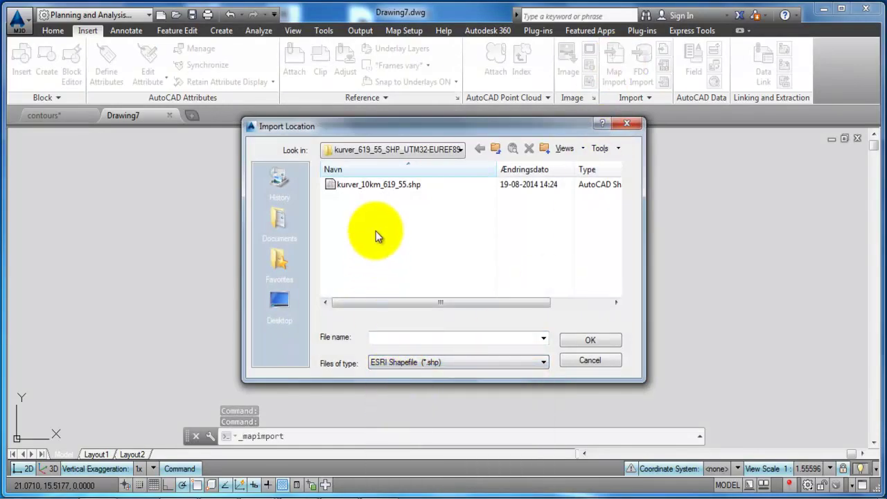
pyautogui.click(369, 185)
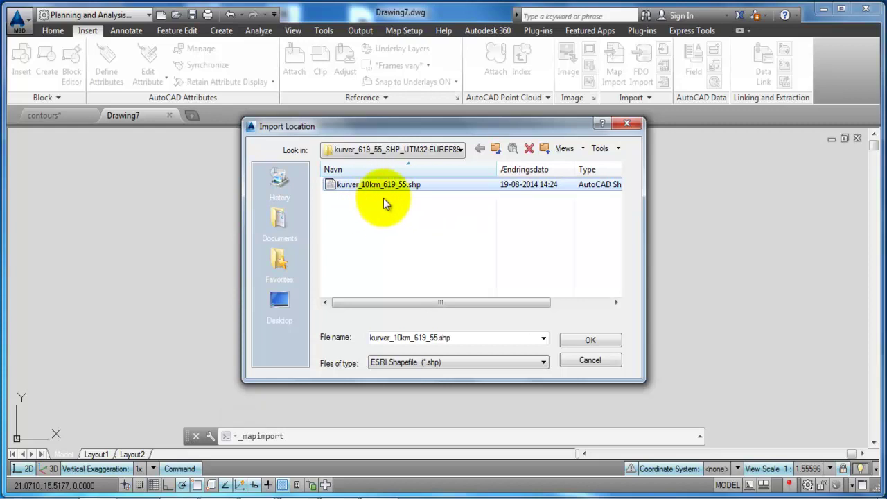
pyautogui.click(609, 343)
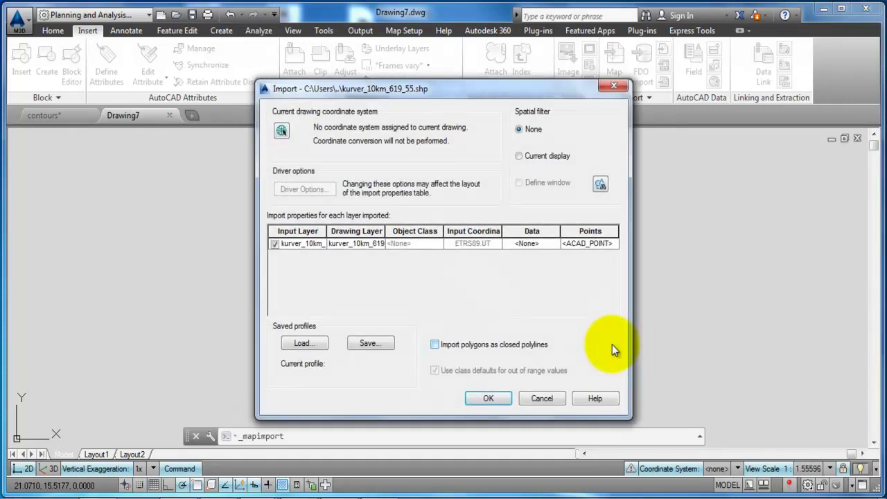
pyautogui.click(488, 400)
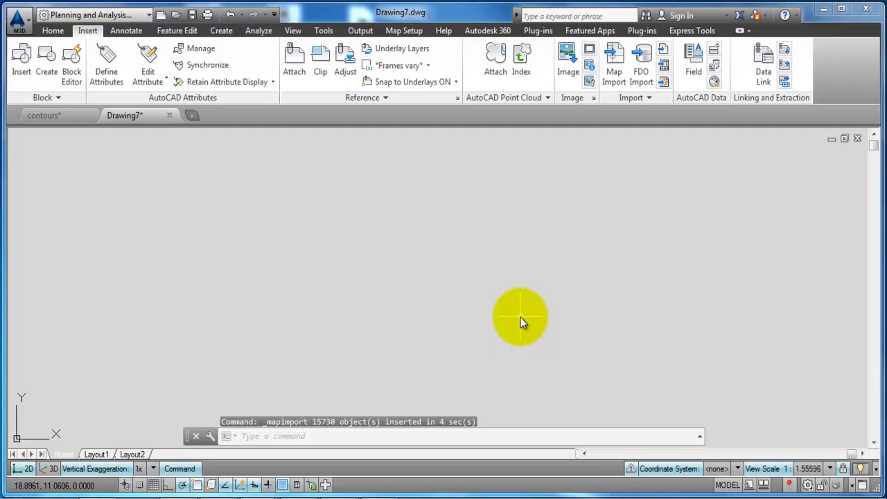
# - Zoom to extents and pan to bring the imported contours into view
pyautogui.write('z')
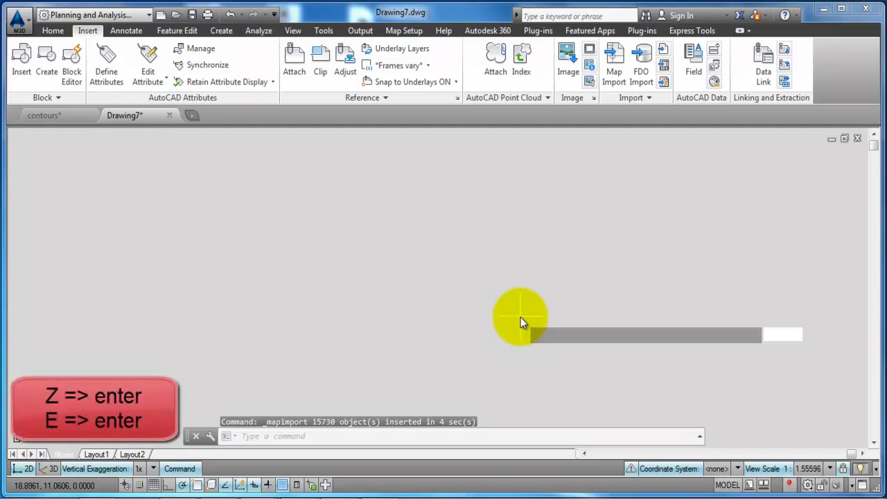
pyautogui.press('Return')
pyautogui.write('e')
pyautogui.press('Return')
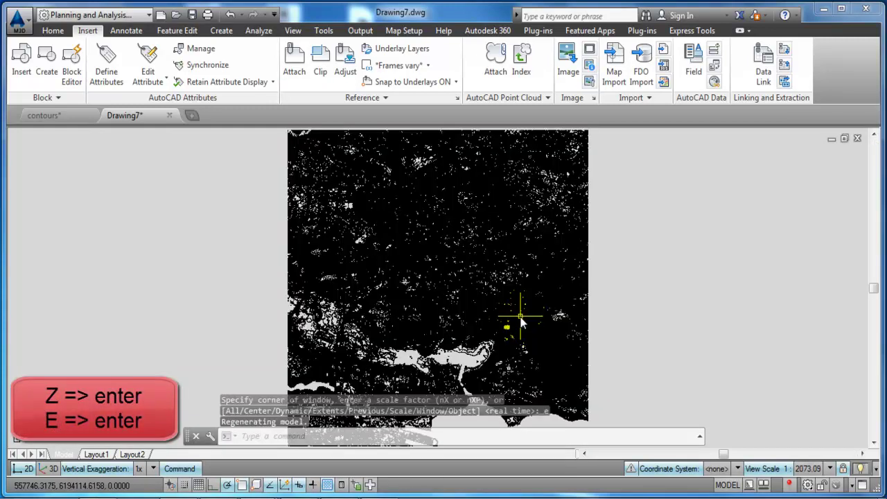
pyautogui.scroll(3, 517, 315)
pyautogui.moveTo(462, 301); pyautogui.dragTo(466, 250, button='middle')
pyautogui.scroll(4, 466, 250)
pyautogui.moveTo(337, 317); pyautogui.dragTo(396, 277, button='middle')
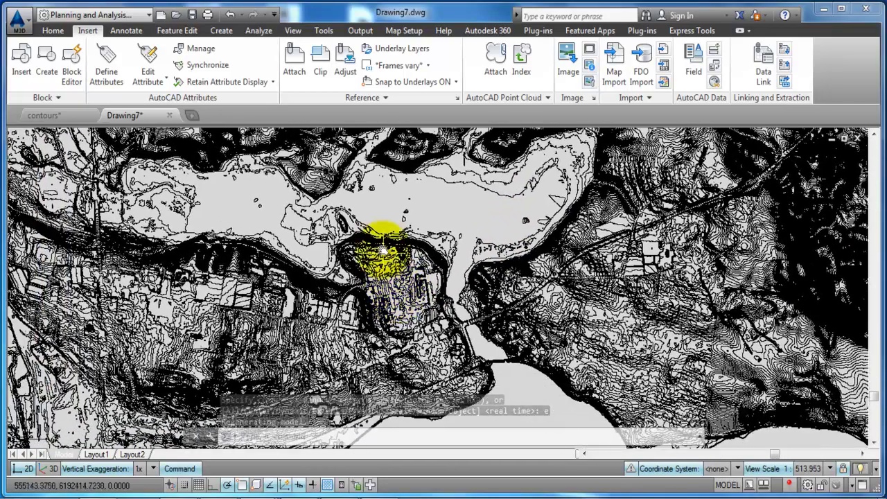
pyautogui.scroll(6, 382, 228)
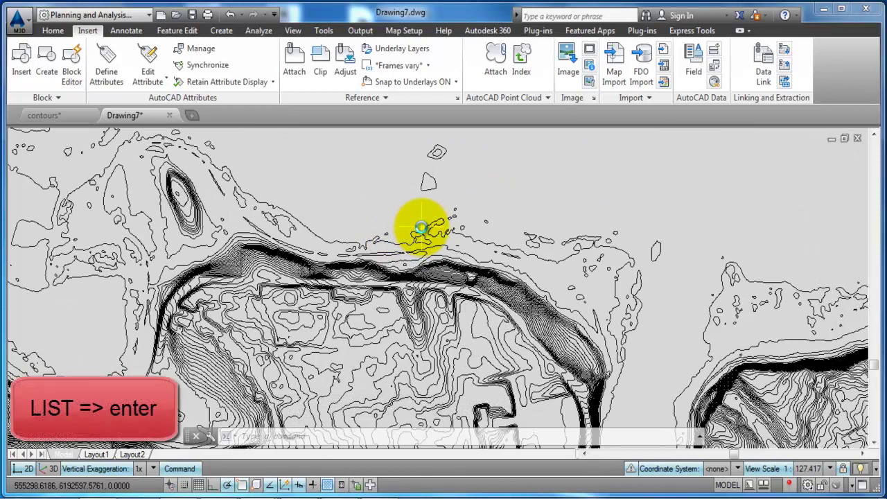
# - List the small contour, showing area 757.8038, length 107.9572 and Z 0.0000
pyautogui.write('st')
pyautogui.press('Return')
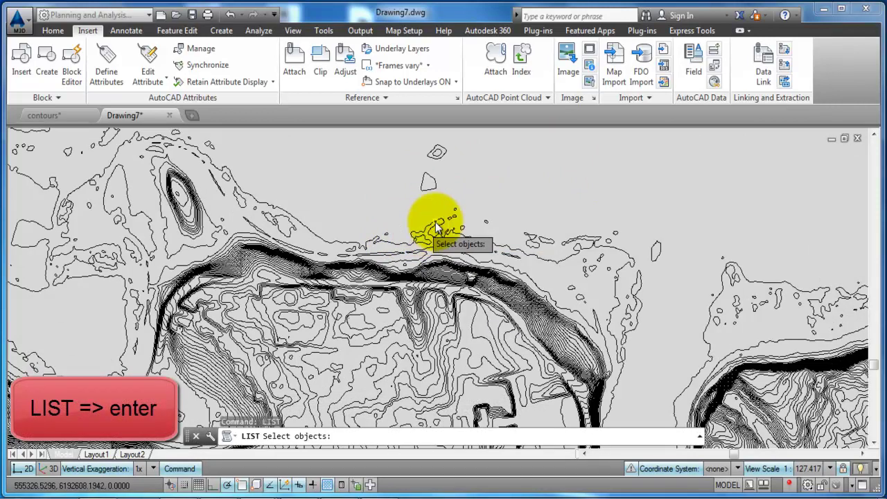
pyautogui.click(422, 183)
pyautogui.press('Return')
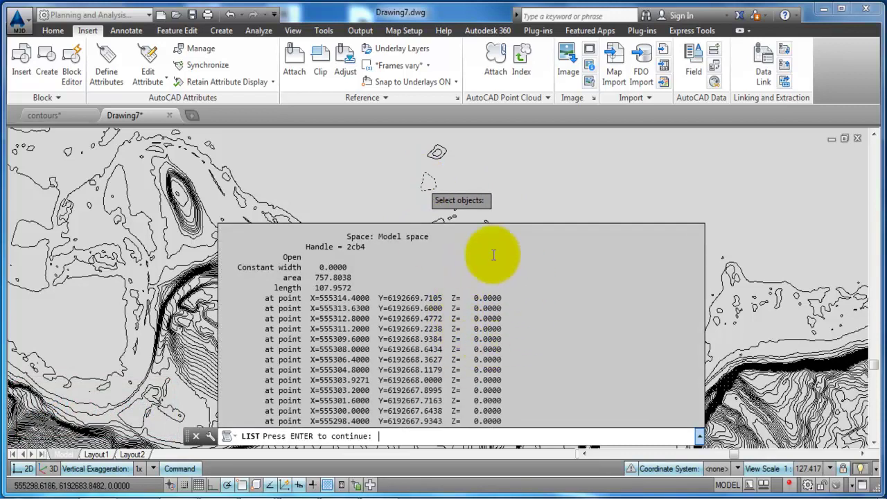
# - List a small closed contour showing Z 16.0000 and area 74.0186, then zoom back out
pyautogui.scroll(-5, 447, 310)
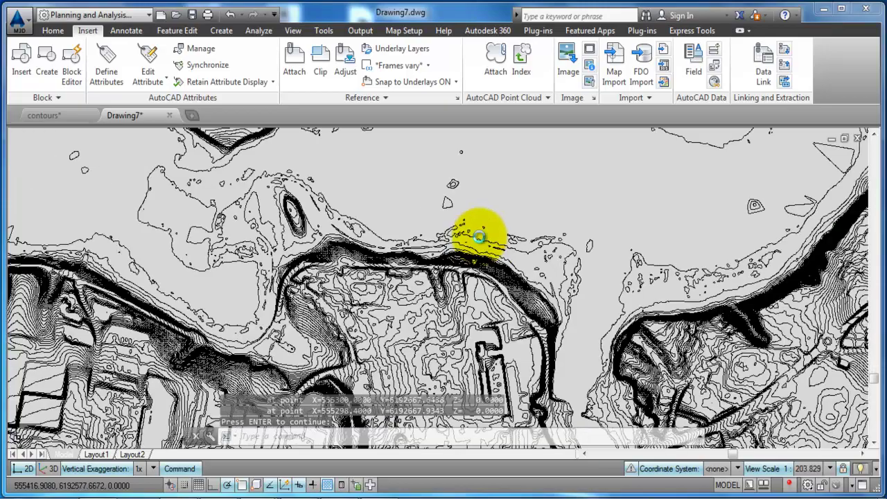
pyautogui.scroll(10, 376, 312)
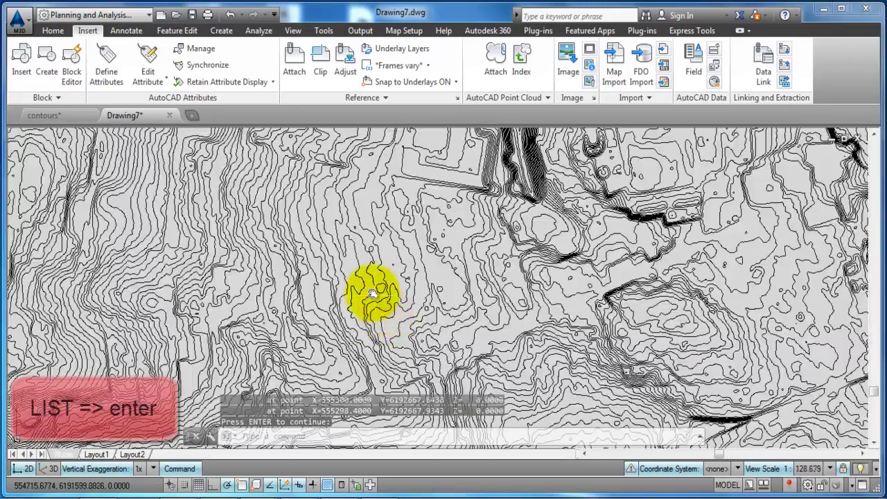
pyautogui.write('LIST')
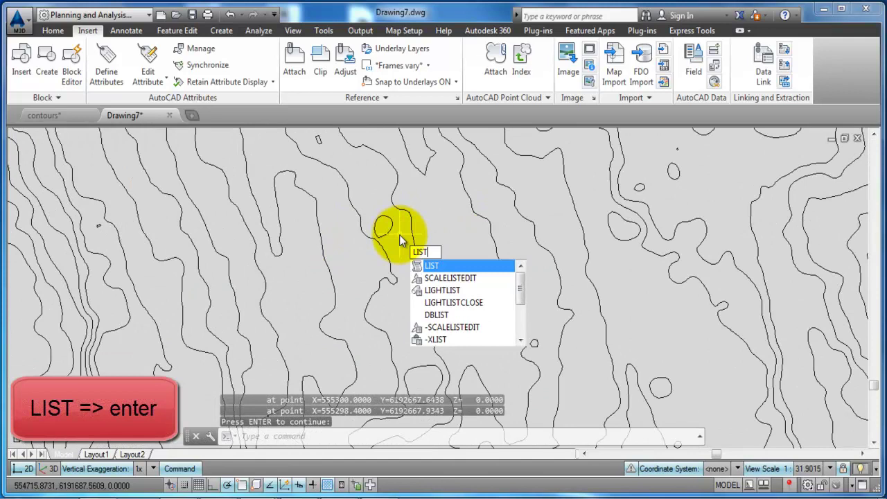
pyautogui.press('Return')
pyautogui.click(389, 231)
pyautogui.press('Return')
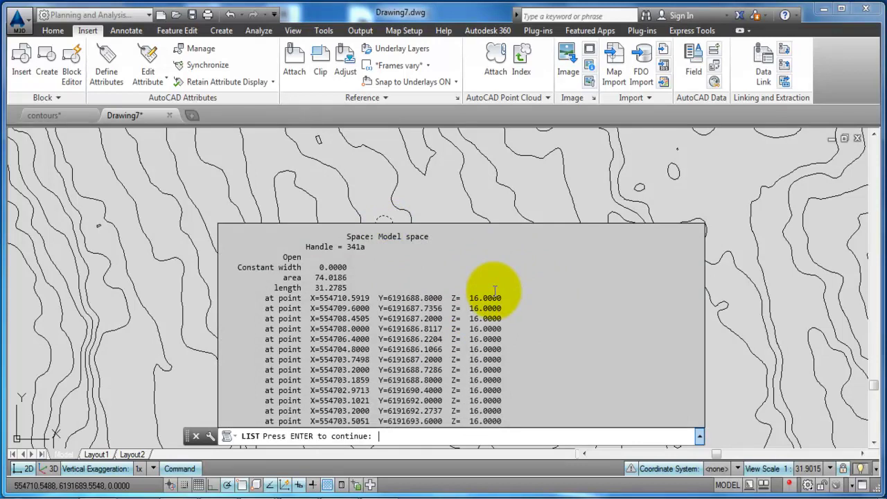
pyautogui.scroll(-3, 441, 267)
pyautogui.scroll(-3, 471, 277)
pyautogui.scroll(-3, 388, 249)
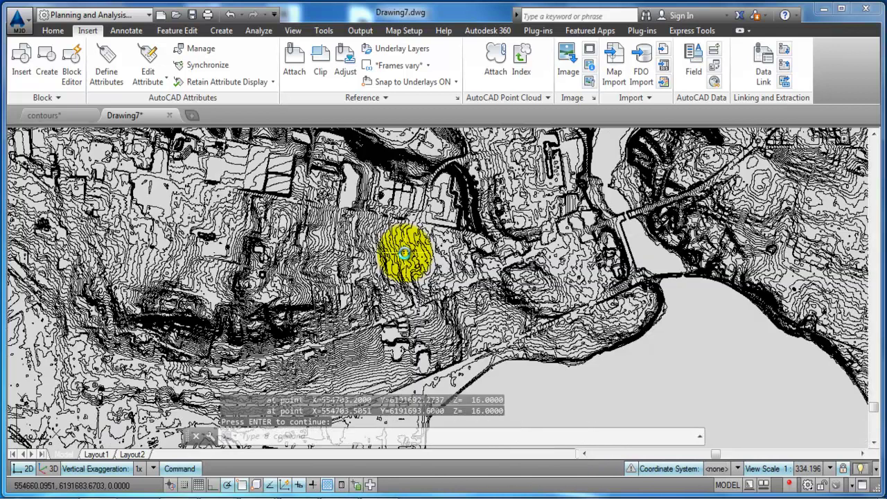
pyautogui.scroll(-2, 408, 262)
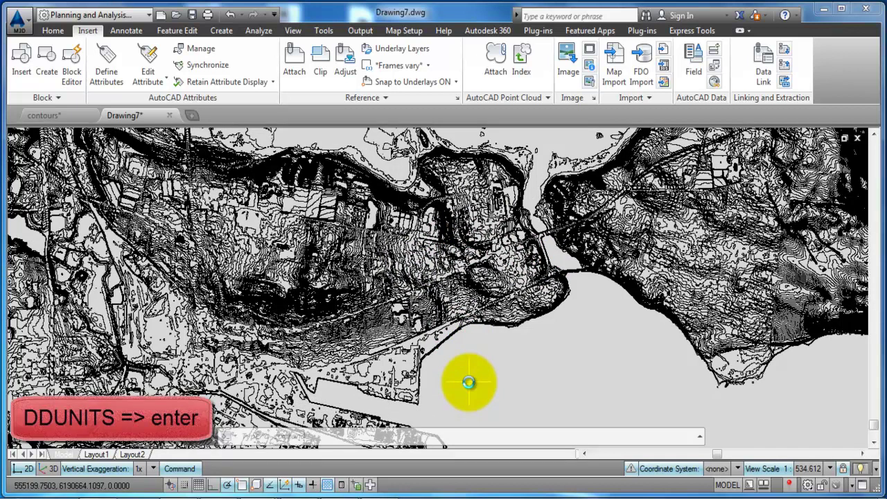
# - Change the insertion scale units from Inches to Meters using DDUNITS
pyautogui.write('ddunits')
pyautogui.press('Return')
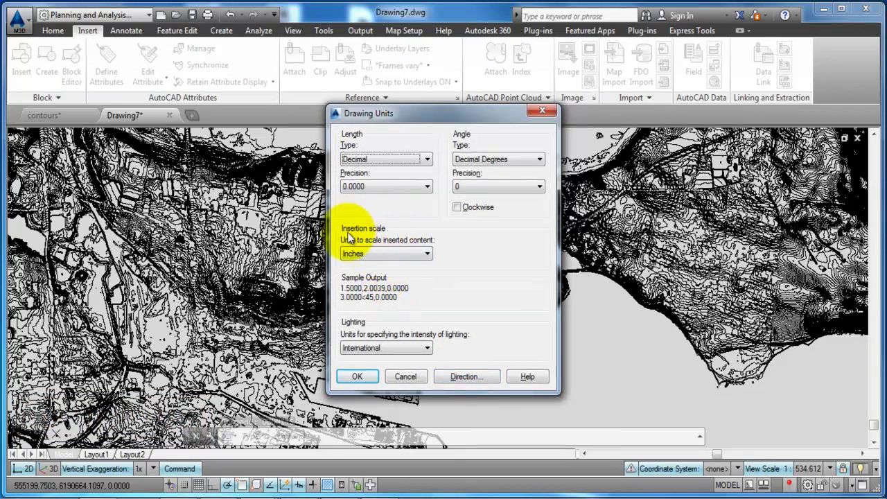
pyautogui.click(383, 254)
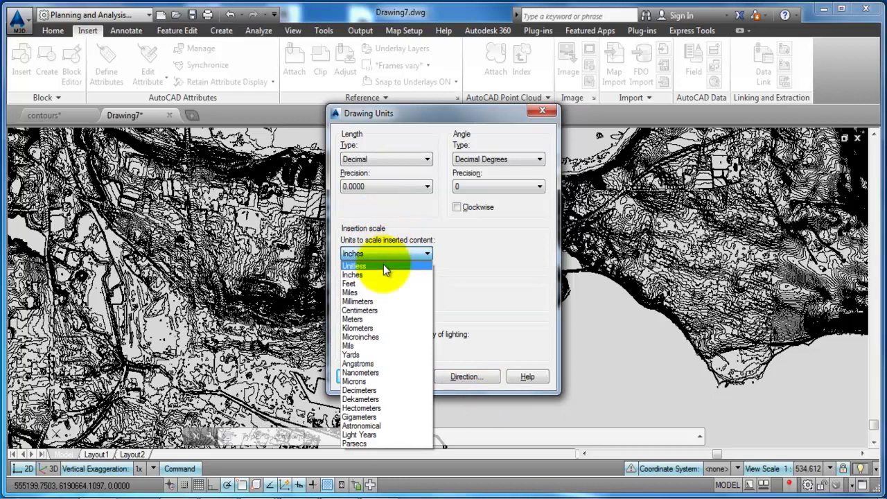
pyautogui.click(371, 318)
pyautogui.click(369, 375)
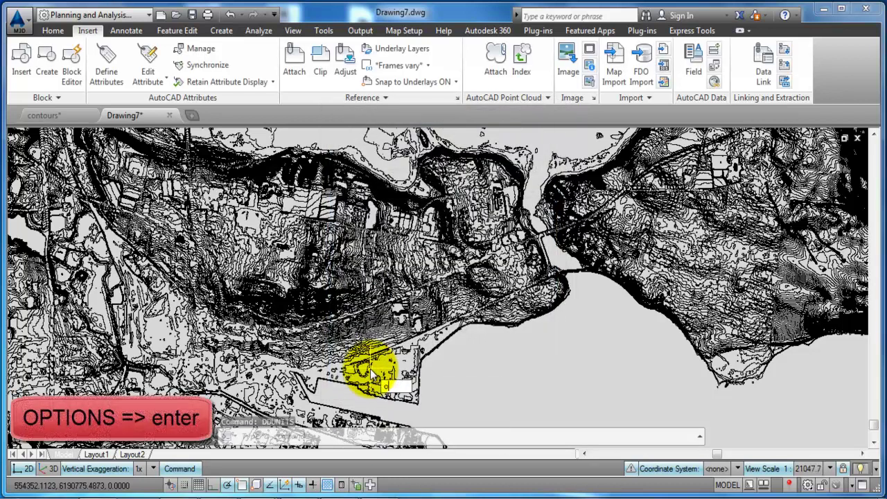
# - Confirm Meters for source content and target drawing insertion units in Options
pyautogui.write('OPTIONS')
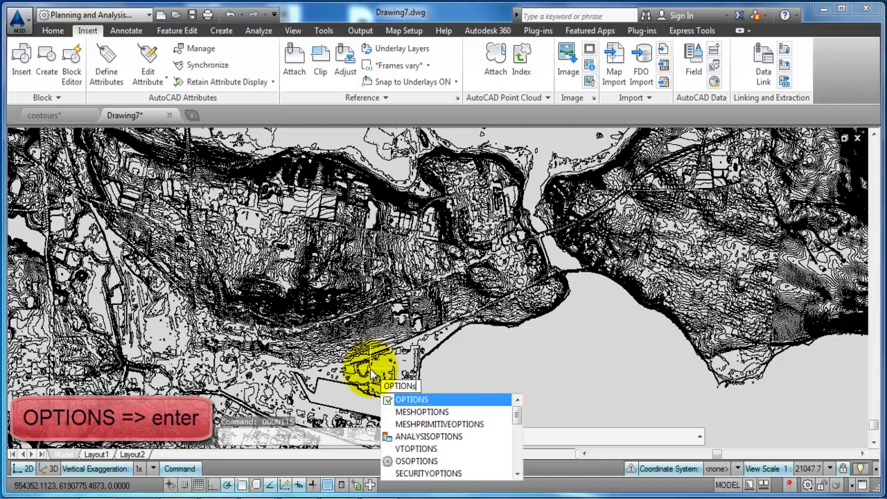
pyautogui.press('Return')
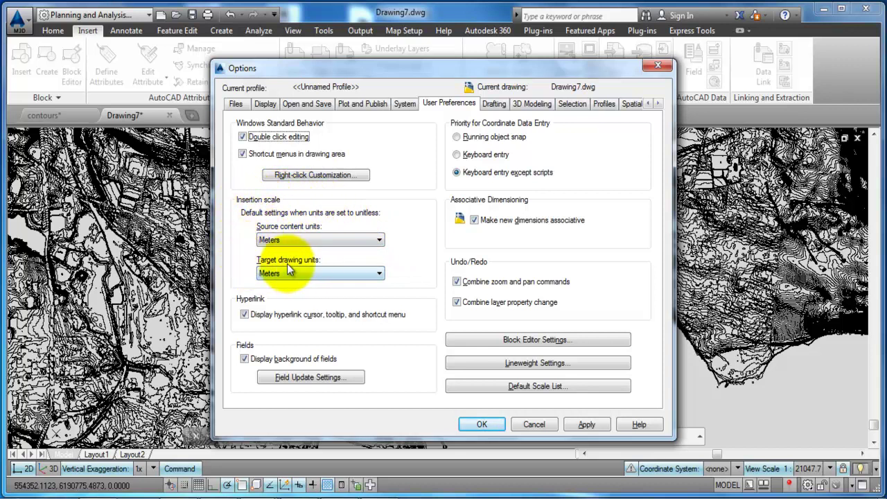
pyautogui.click(476, 424)
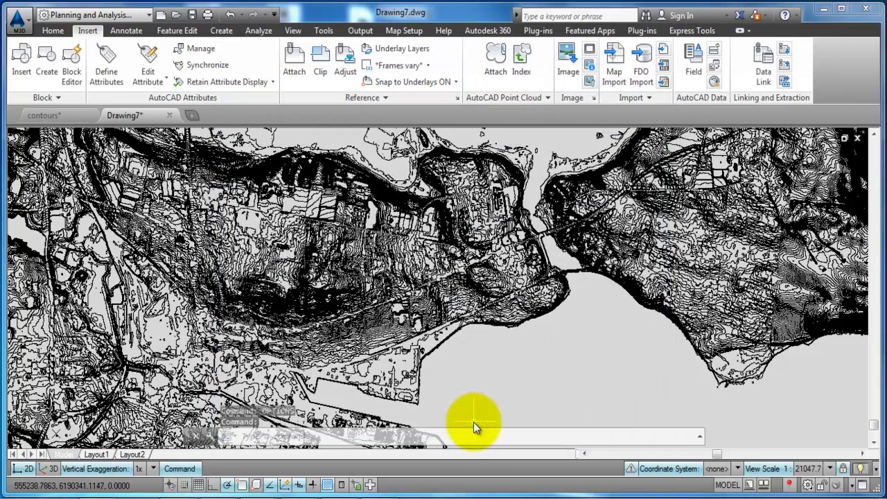
# - Save the drawing as AutoCAD drawing Contours 3D.dwg, replacing the existing file
pyautogui.click(20, 35)
pyautogui.moveTo(42, 205)
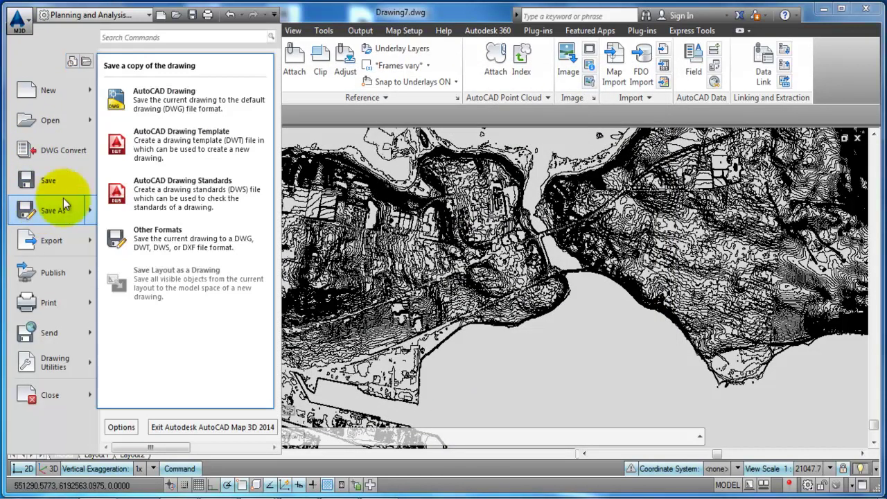
pyautogui.click(150, 99)
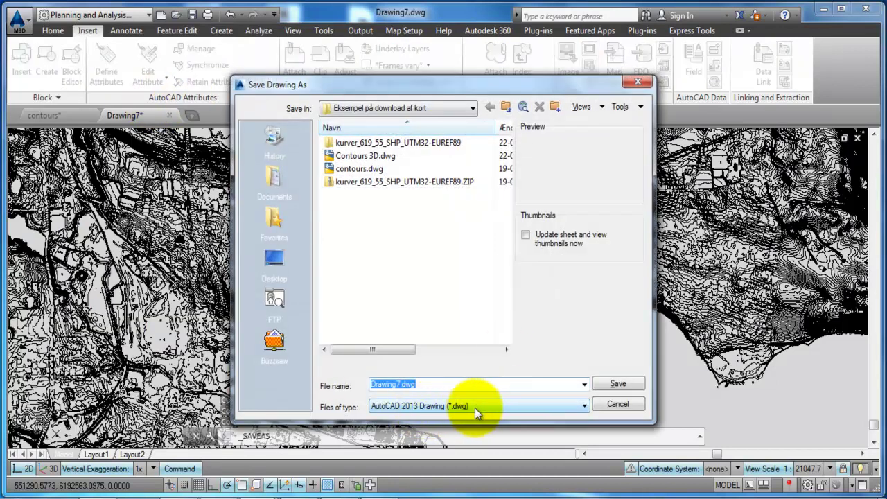
pyautogui.click(351, 158)
pyautogui.click(602, 382)
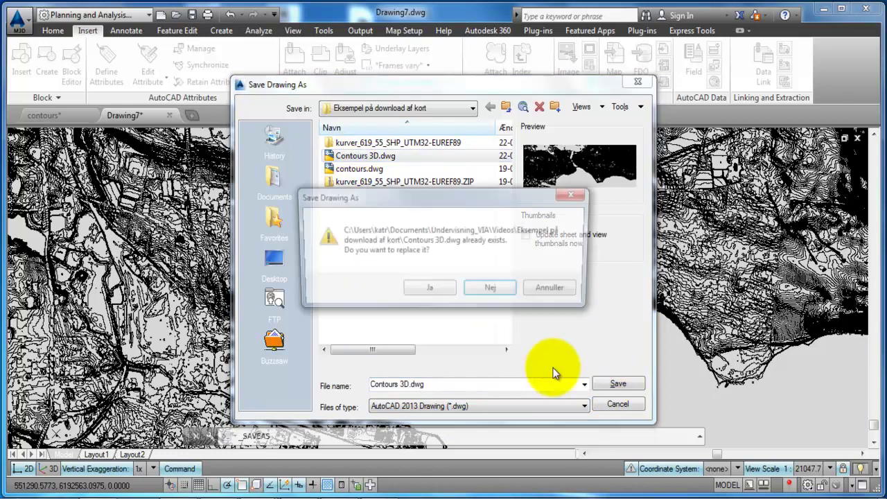
pyautogui.click(442, 292)
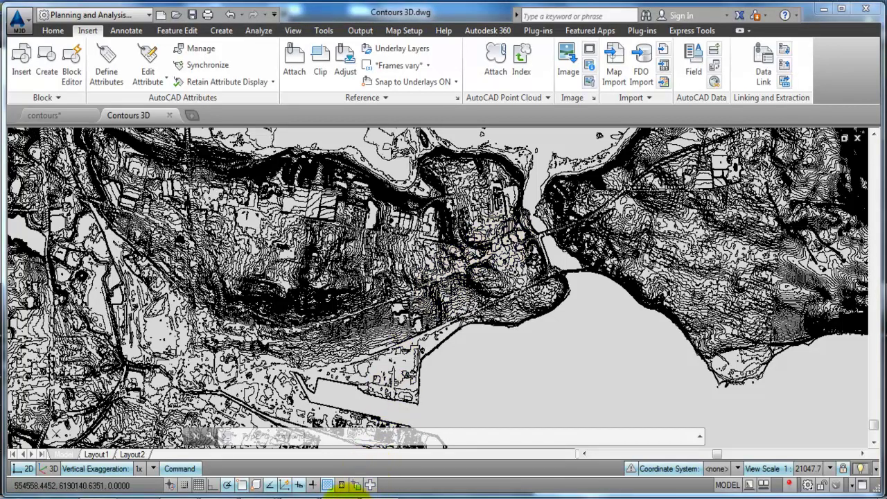
# - Switch to Drawing1 and start attaching a DWG from the External References palette
pyautogui.moveTo(343, 494)
pyautogui.click(339, 444)
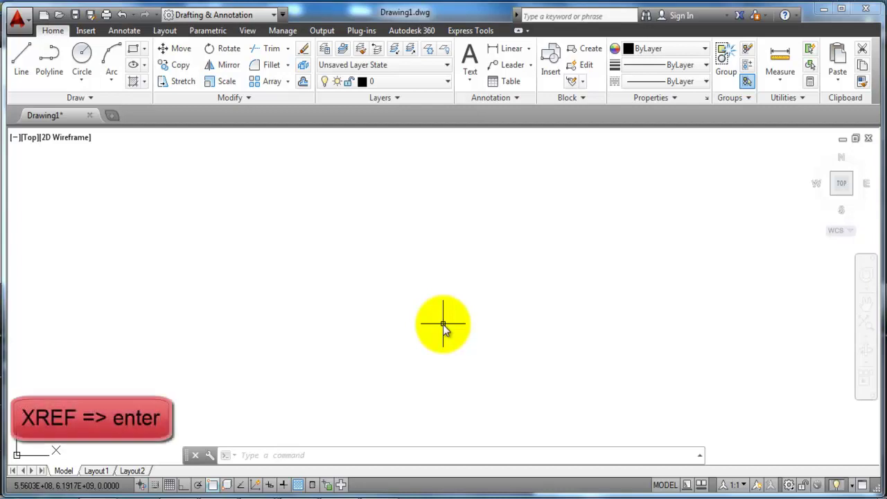
pyautogui.write('xref')
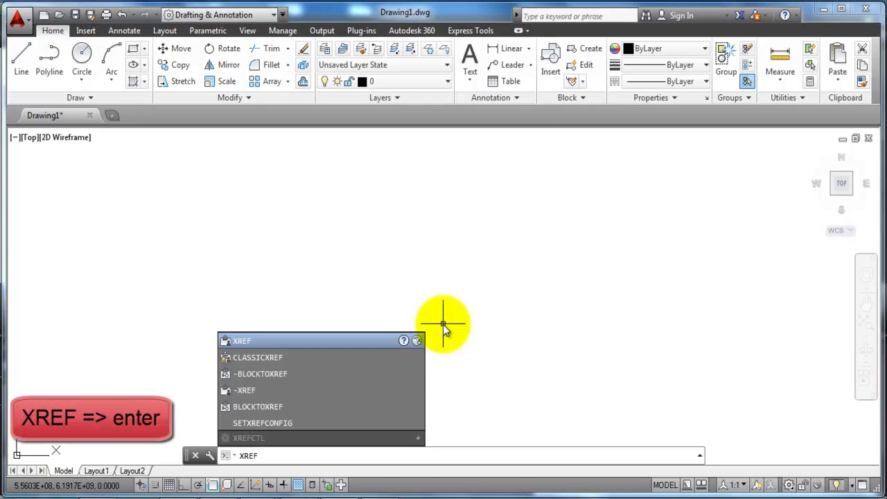
pyautogui.press('Return')
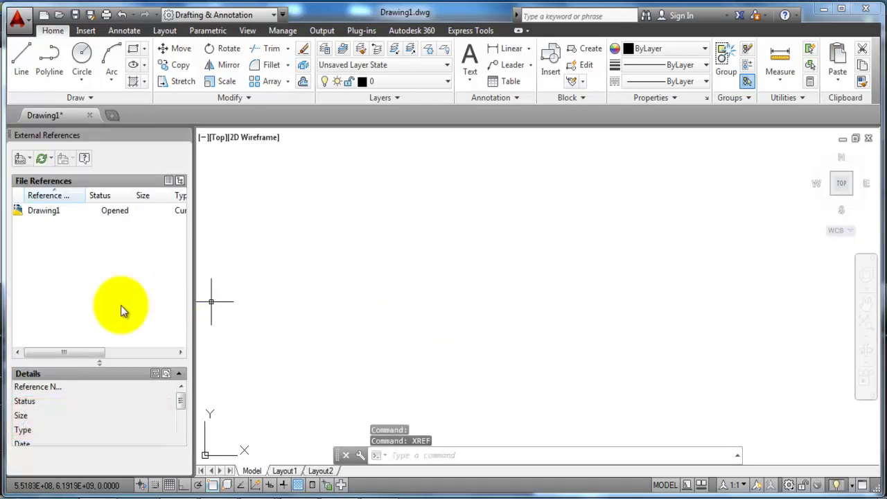
pyautogui.rightClick(73, 258)
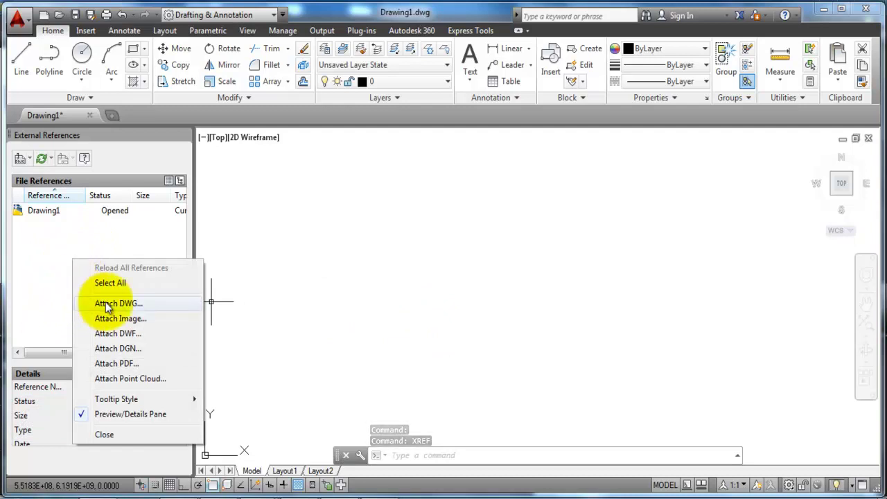
pyautogui.click(130, 305)
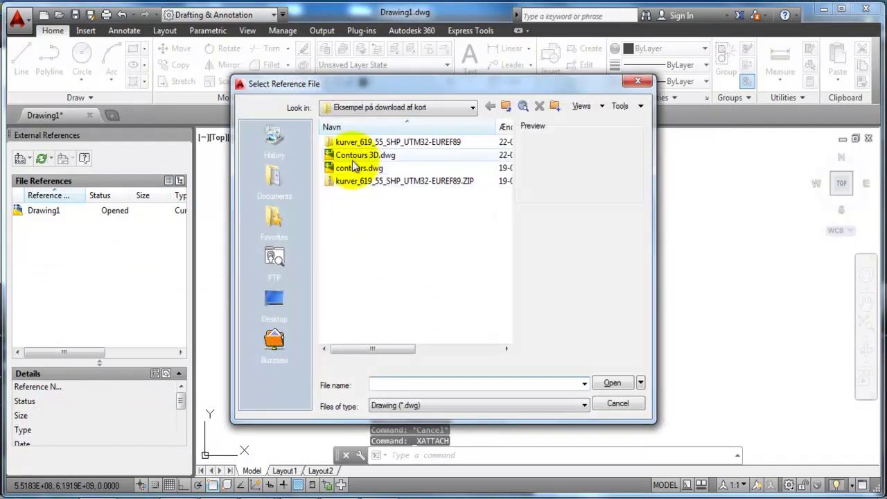
# - Attach Contours 3D.dwg as an external reference with default settings
pyautogui.click(357, 155)
pyautogui.click(612, 383)
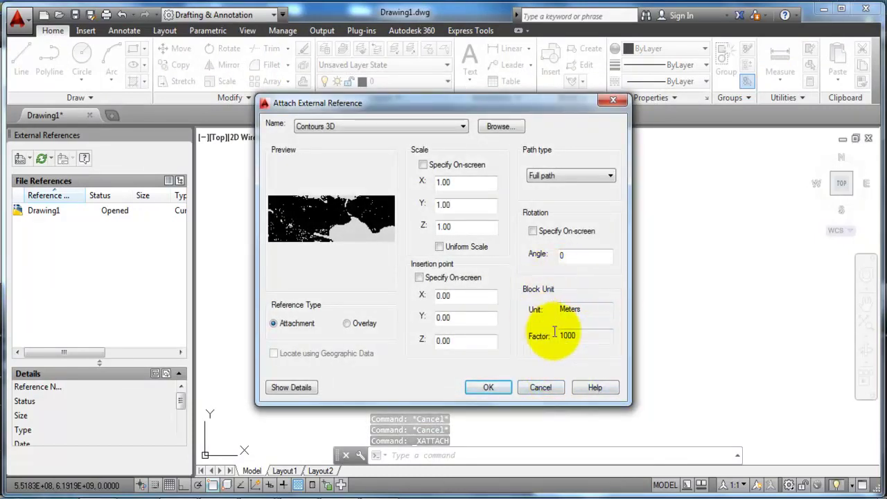
pyautogui.click(494, 385)
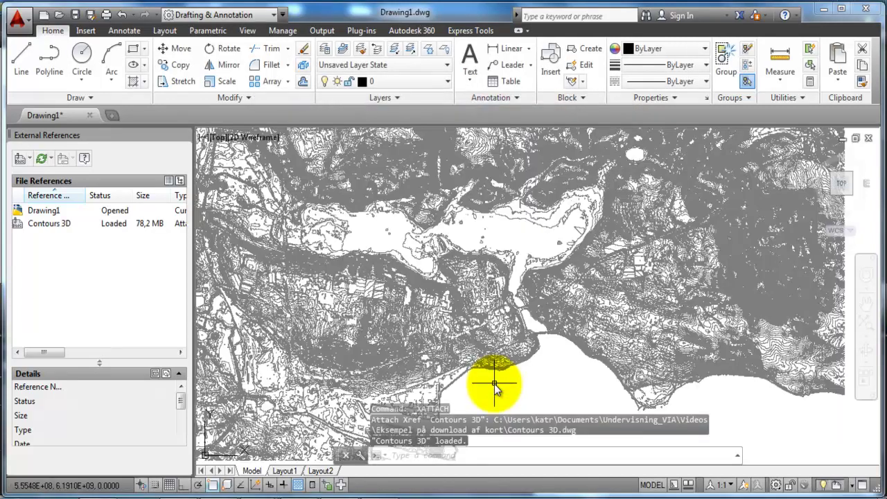
# - Zoom and pan over the attached contour map, then start the Rectangle command
pyautogui.scroll(-2, 496, 320)
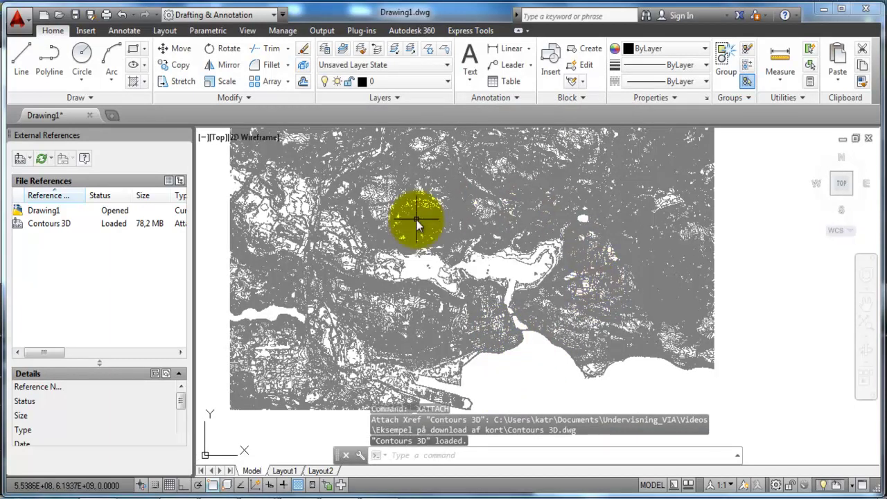
pyautogui.scroll(-3, 442, 340)
pyautogui.scroll(-2, 446, 317)
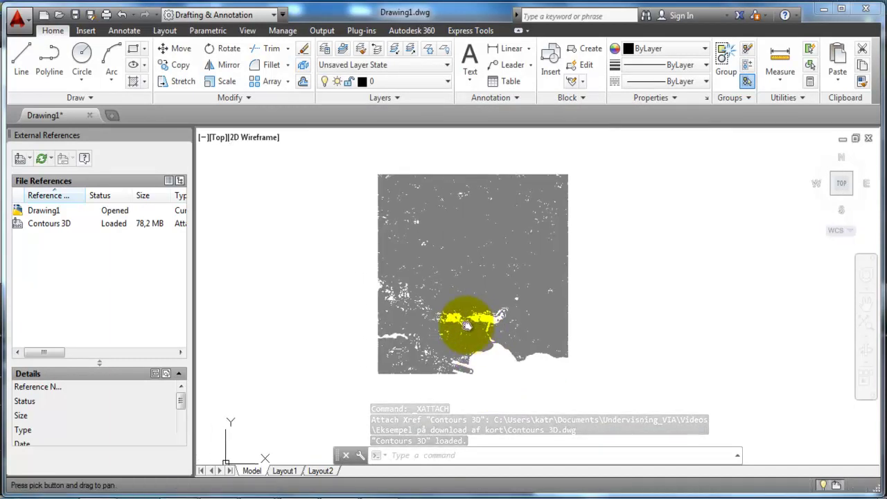
pyautogui.moveTo(466, 326); pyautogui.dragTo(467, 329, button='middle')
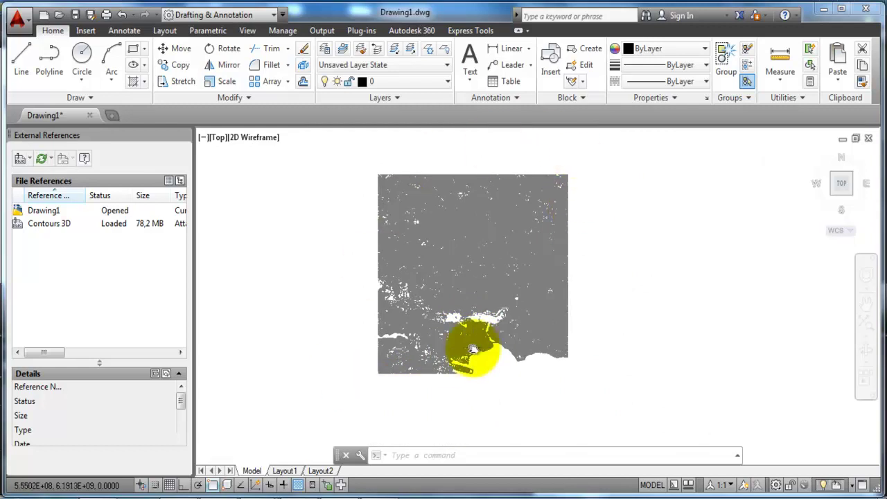
pyautogui.scroll(2, 471, 348)
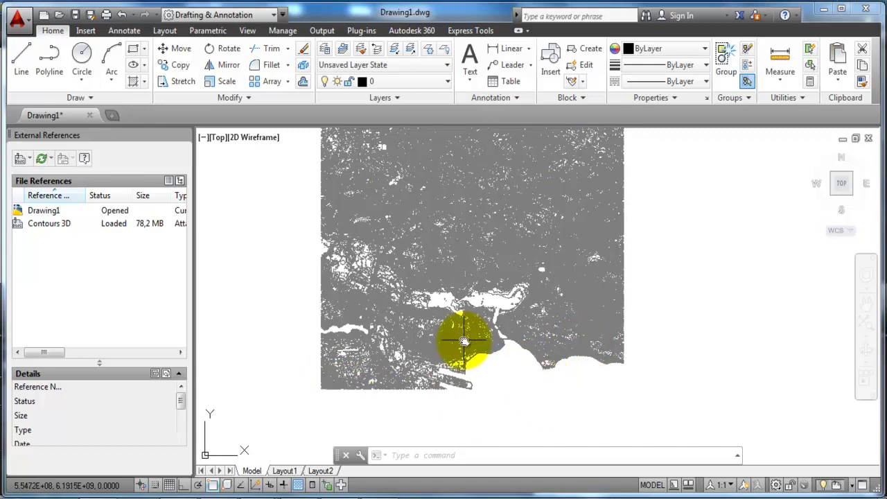
pyautogui.scroll(4, 473, 341)
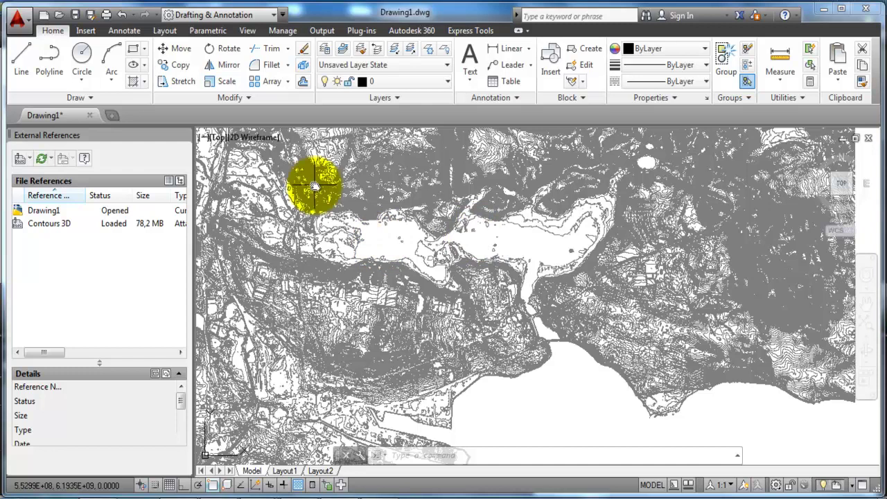
pyautogui.click(134, 55)
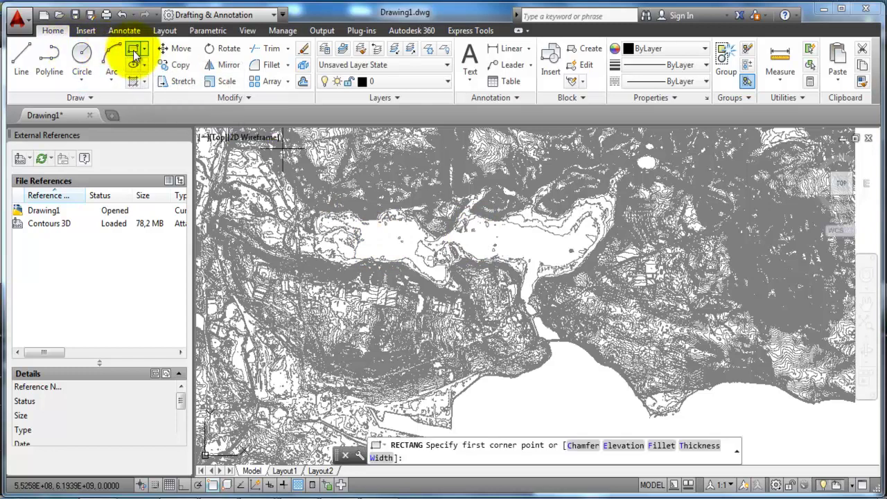
# - Place the rectangle around the bay and select the attached Contours 3D reference
pyautogui.click(392, 227)
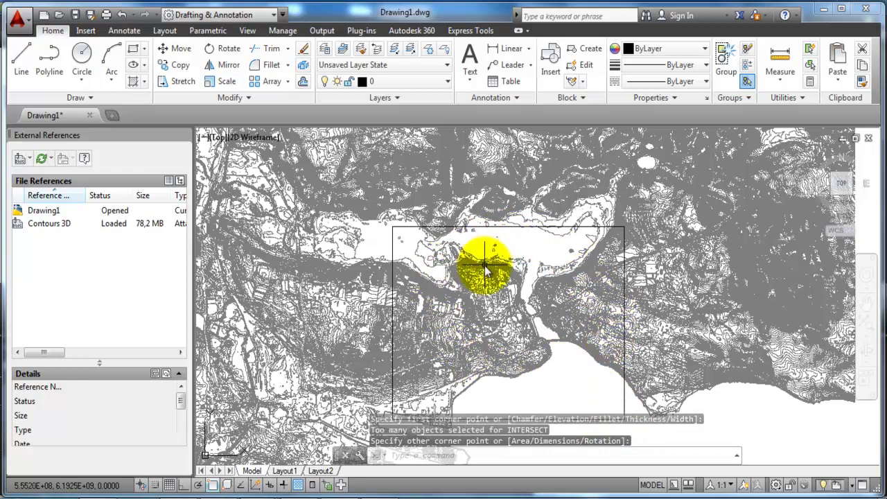
pyautogui.scroll(-2, 484, 266)
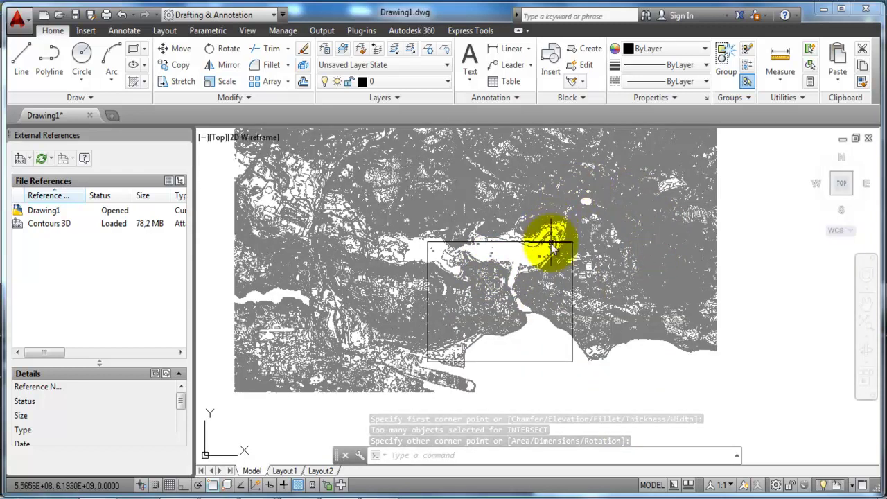
pyautogui.click(496, 278)
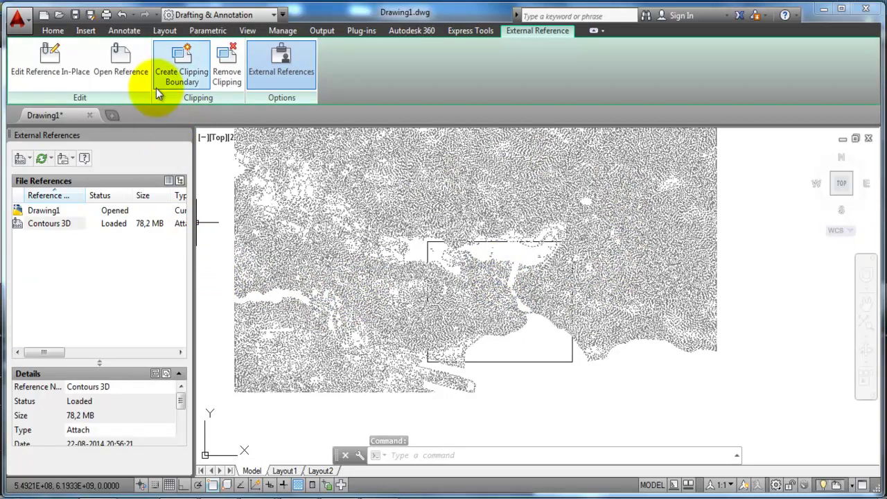
# - Clip the Contours 3D xref using the rectangle polyline as the boundary, then reselect it
pyautogui.click(181, 69)
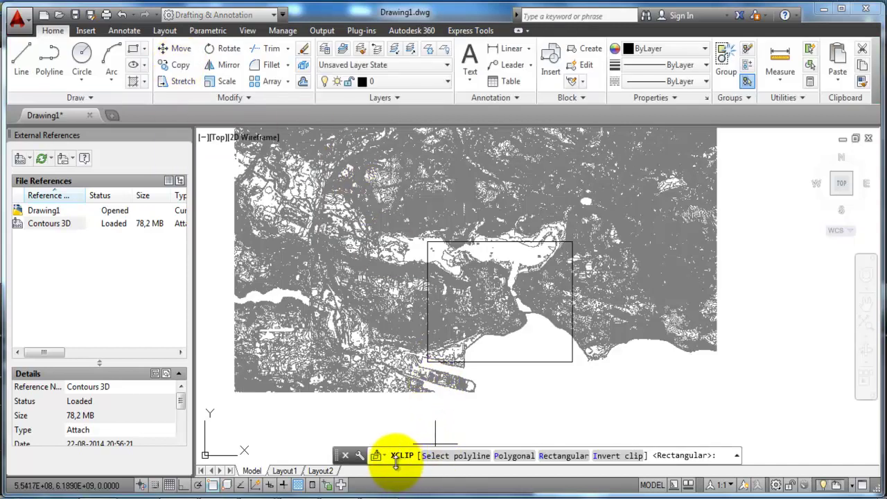
pyautogui.click(466, 456)
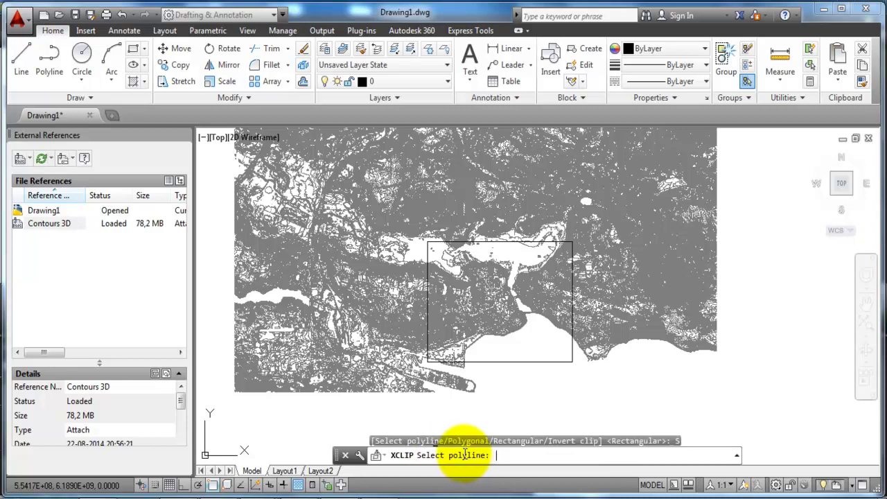
pyautogui.click(504, 362)
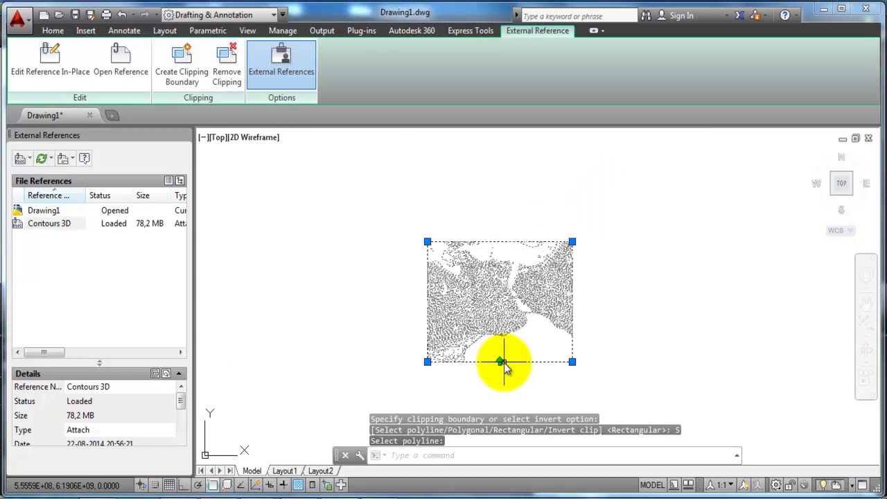
pyautogui.press('Escape')
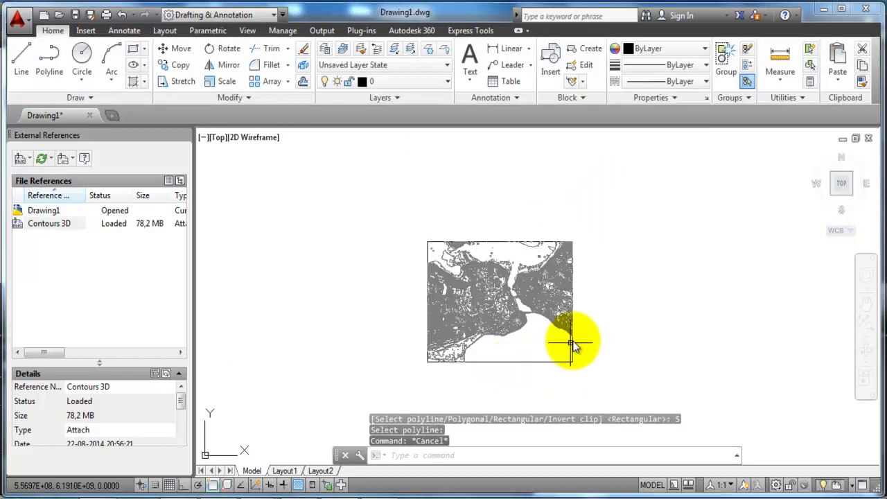
pyautogui.scroll(2, 520, 361)
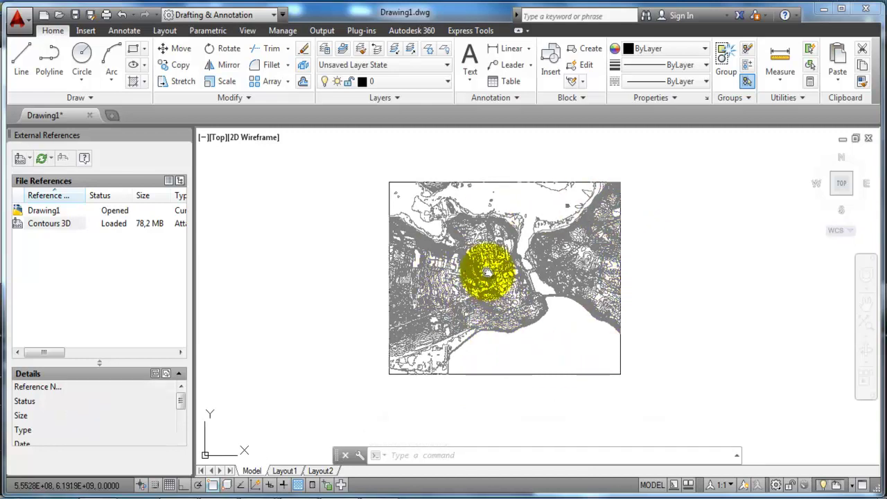
pyautogui.click(488, 273)
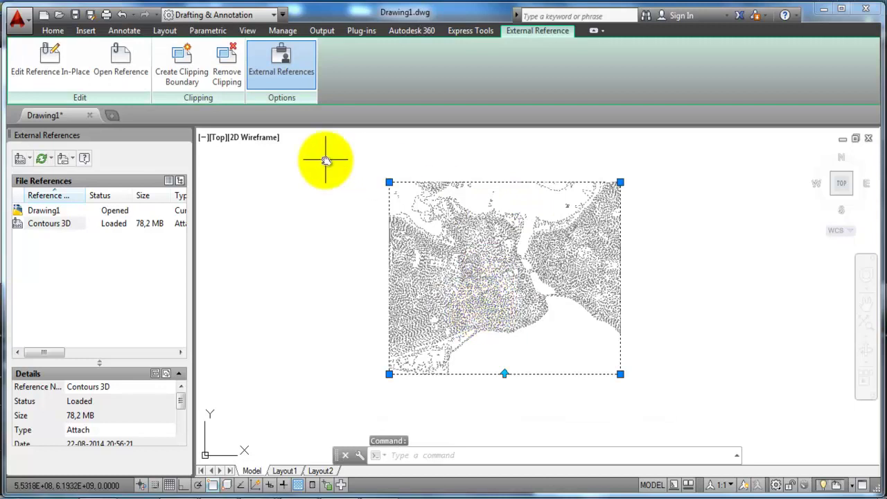
# - Remove the rectangular clip from the Contours 3D xref and clear the selection
pyautogui.click(229, 69)
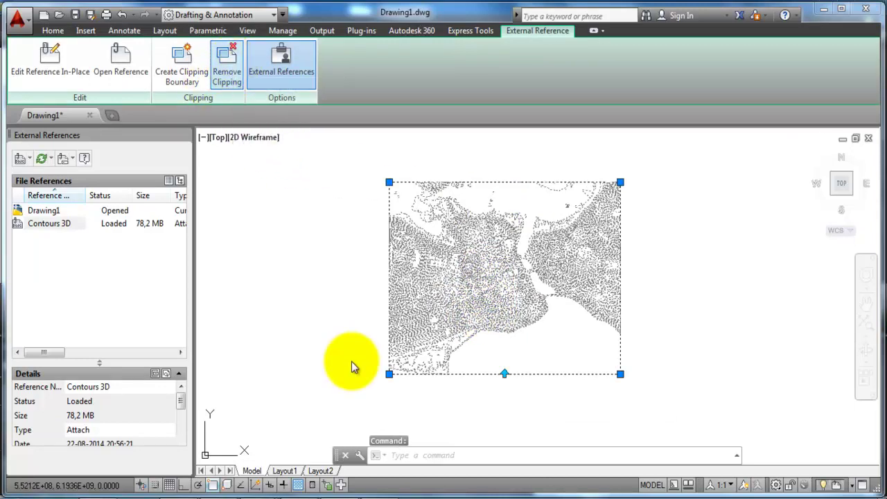
pyautogui.scroll(-3, 495, 407)
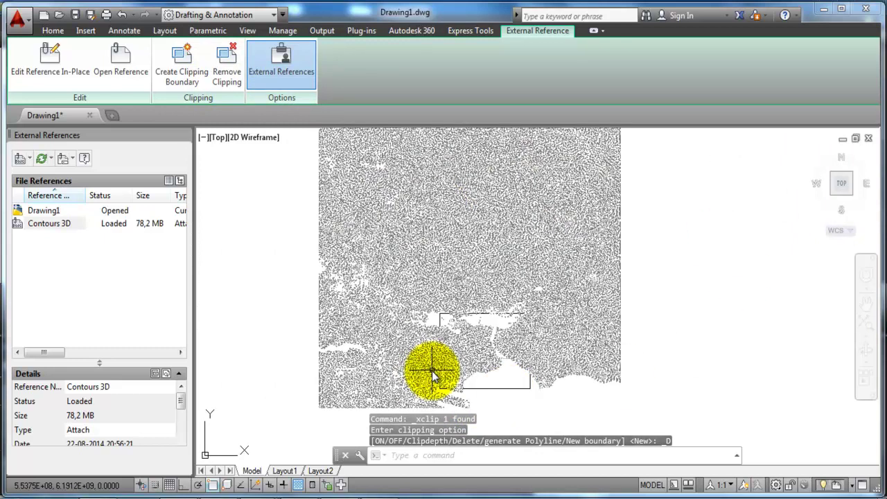
pyautogui.press('Escape')
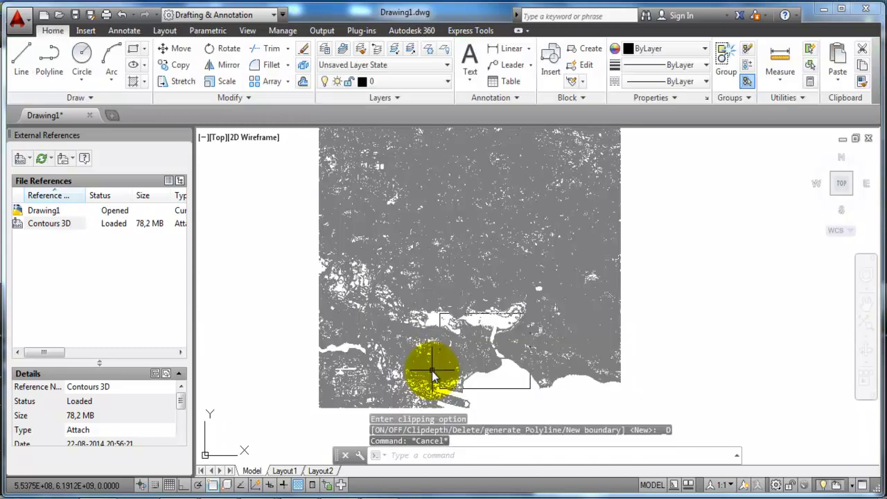